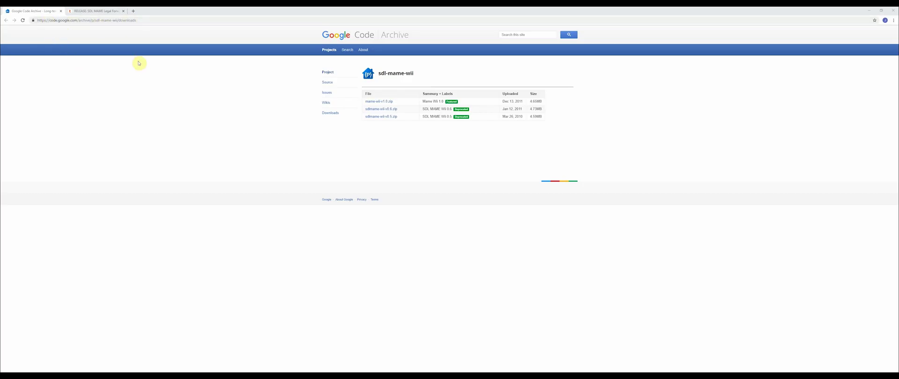
Download mame-wii-v1.0.zip from the sdl-mame-wii downloads page and view its download options.
click(390, 101)
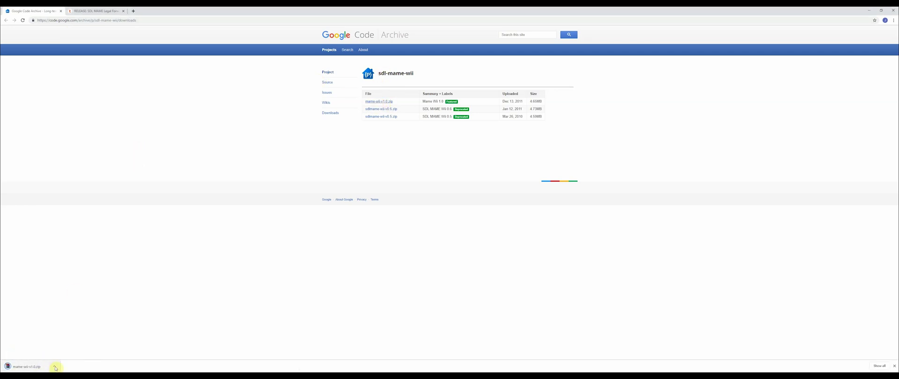
click(53, 366)
Extract mame-wii-v1.0.zip into its own folder in Downloads and open it.
click(69, 350)
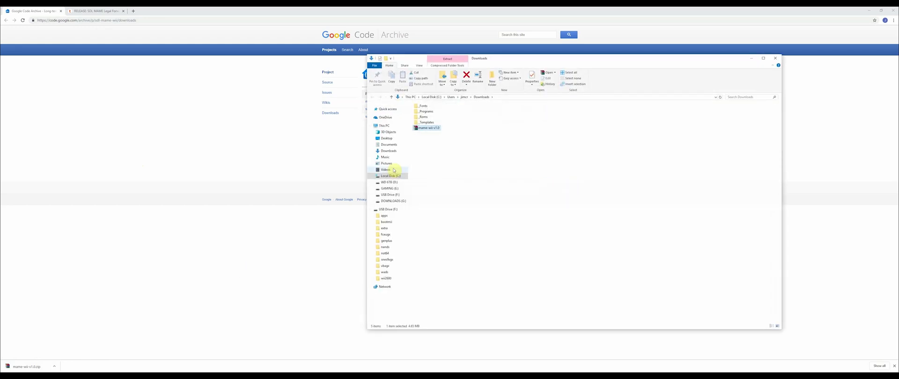
right_click(431, 128)
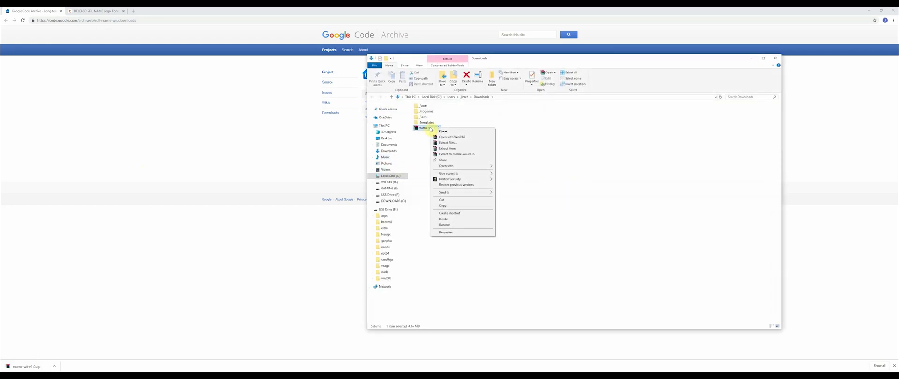
click(461, 154)
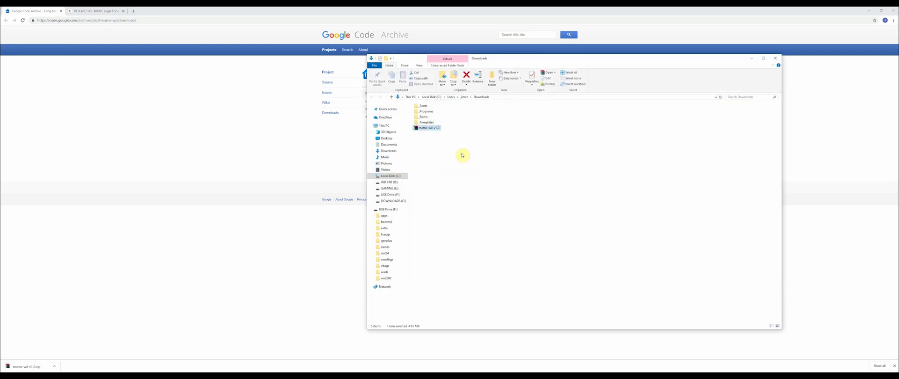
double_click(434, 129)
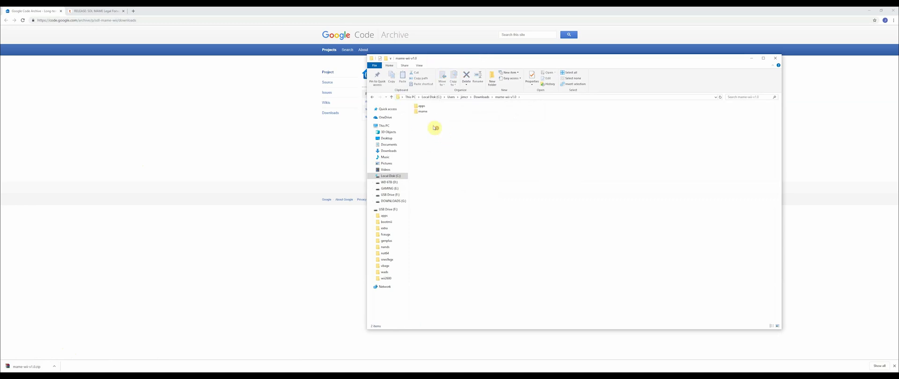
Move the apps and mame folders onto USB Drive (F:).
drag(435, 128, 418, 105)
right_click(422, 106)
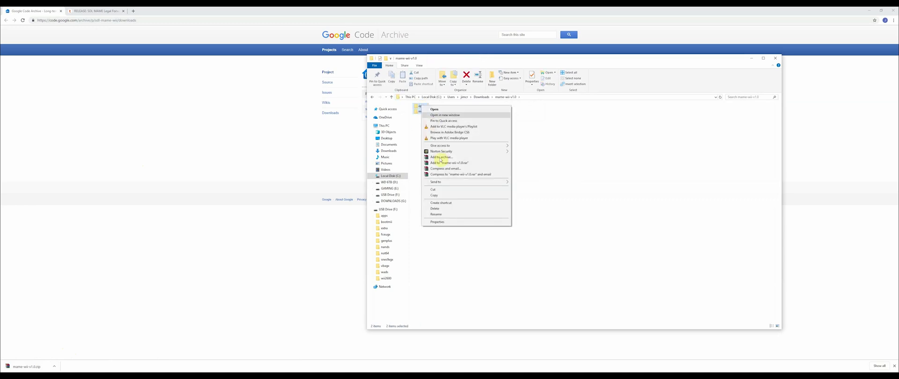
click(442, 190)
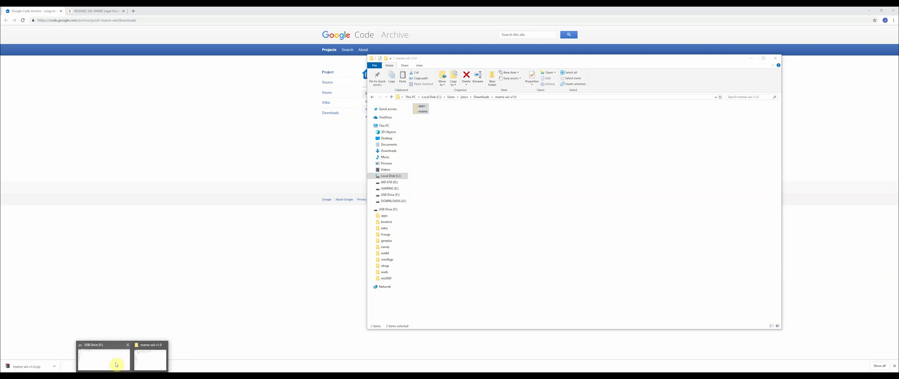
click(119, 365)
right_click(169, 123)
click(194, 157)
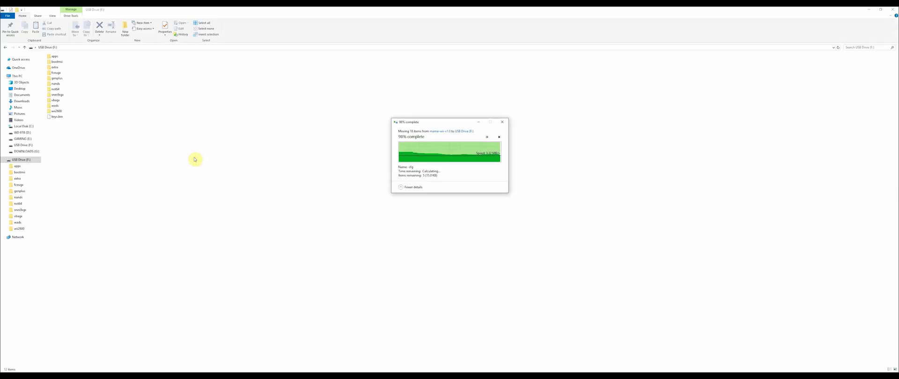
Open F:\mame\roms alongside the Downloads\_Roms\MAME folder.
click(72, 66)
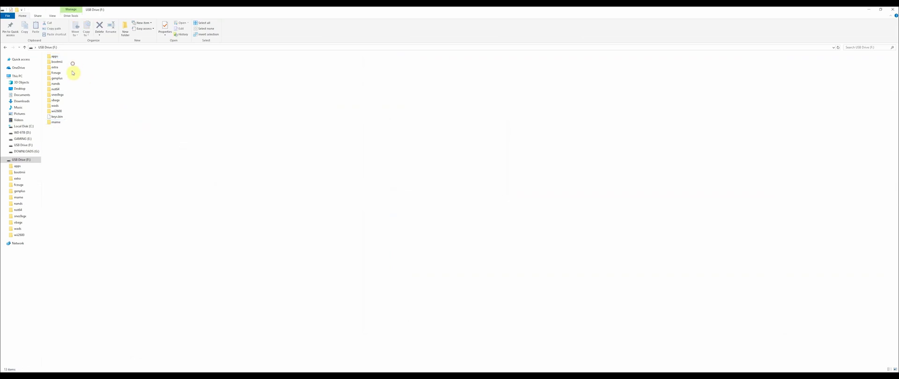
double_click(56, 122)
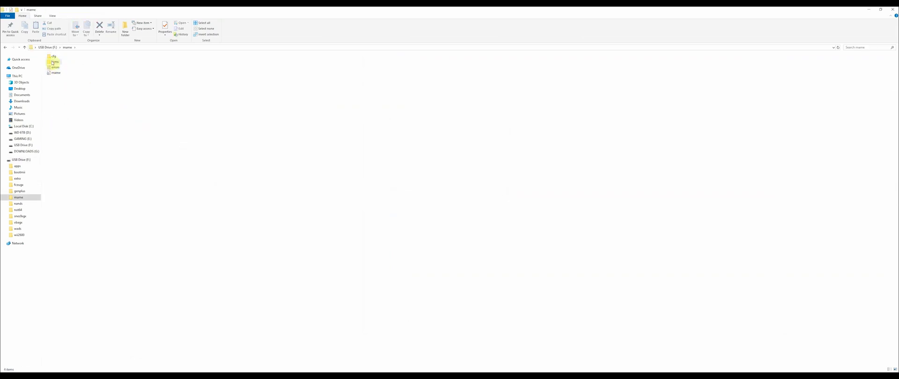
double_click(55, 62)
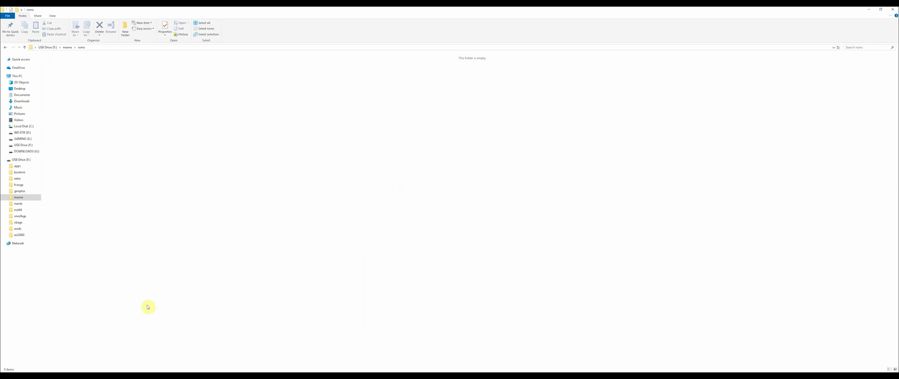
mouse_move(122, 372)
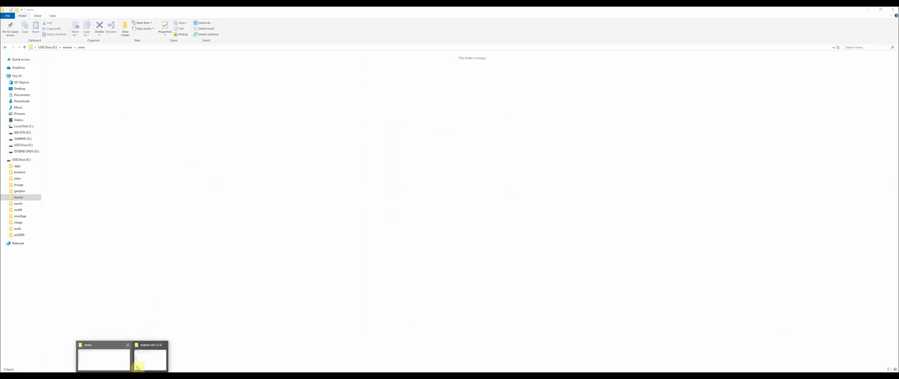
click(148, 359)
click(481, 98)
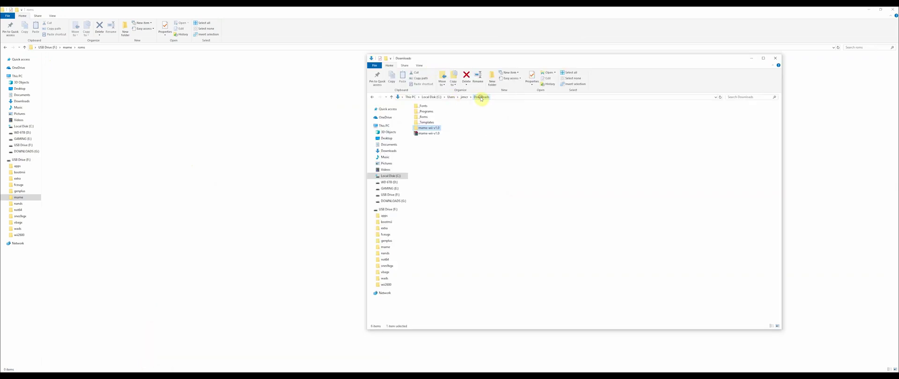
double_click(425, 117)
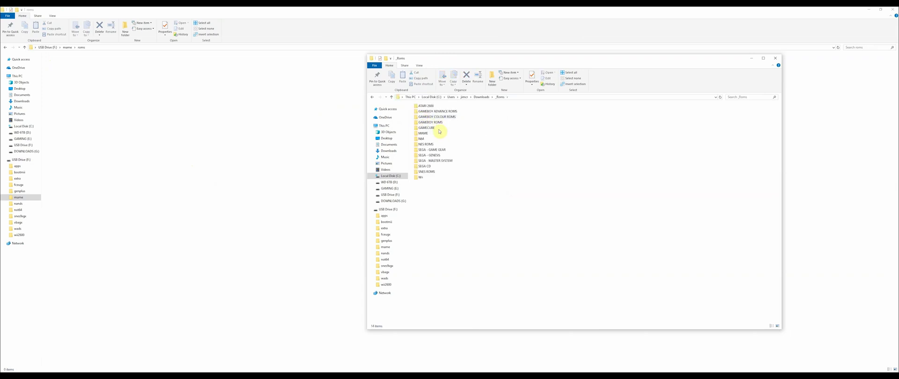
double_click(425, 133)
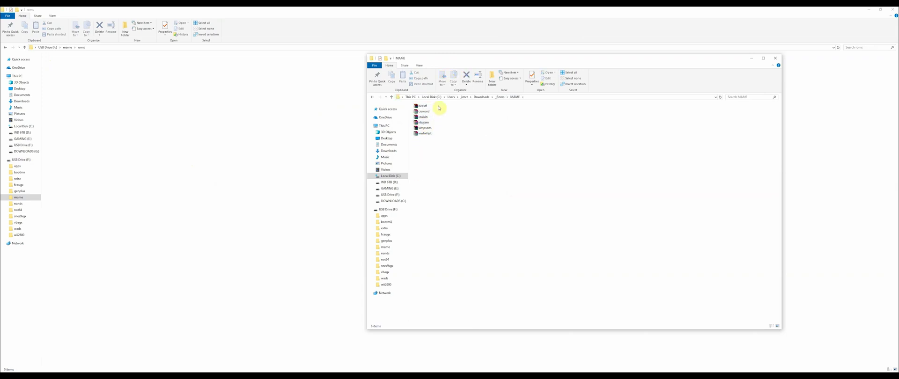
Move all six MAME ROM archives into the USB drive's roms folder.
drag(439, 107, 428, 140)
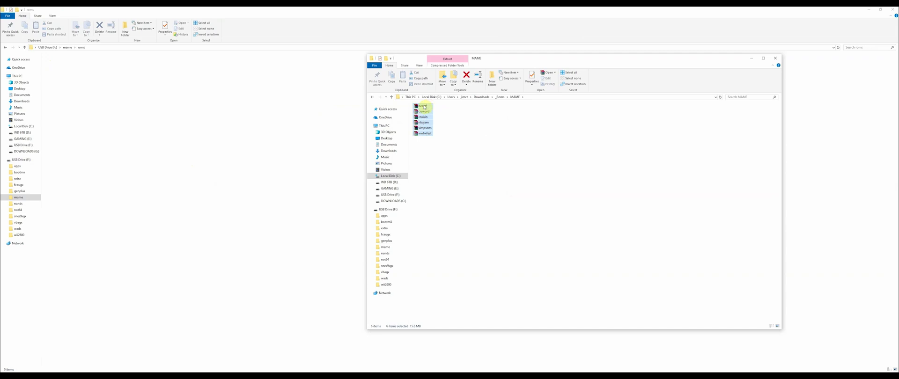
right_click(423, 106)
click(438, 193)
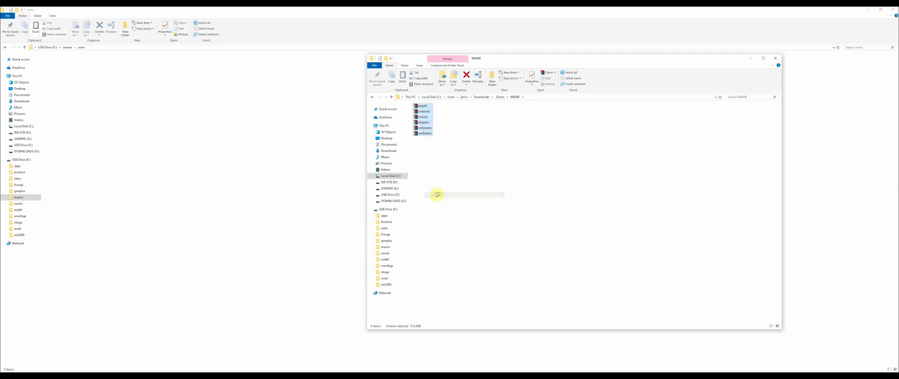
click(115, 77)
right_click(115, 76)
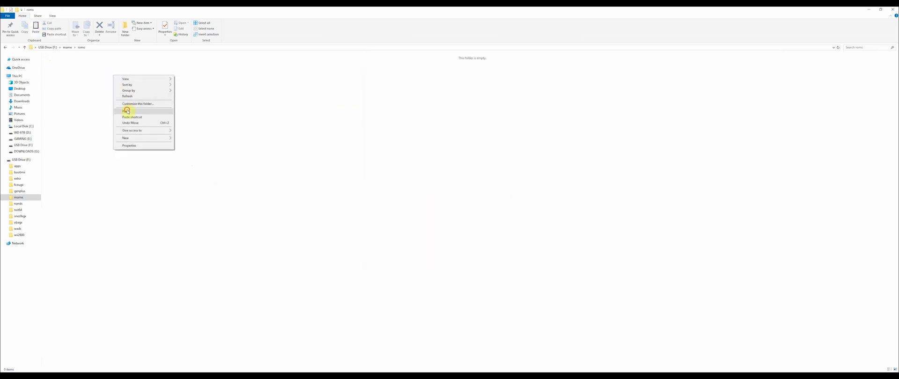
click(125, 105)
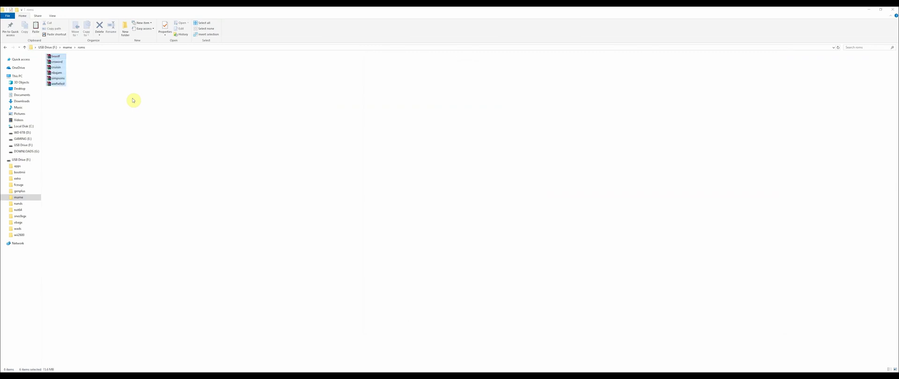
Go up to the USB drive root and open the wads folder.
click(66, 46)
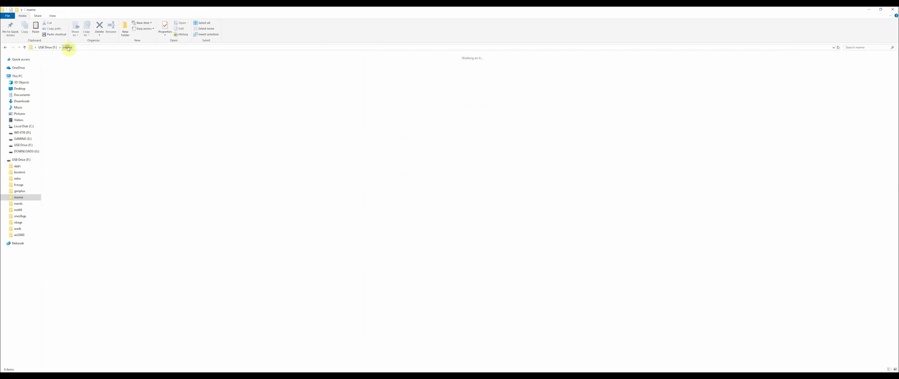
click(48, 47)
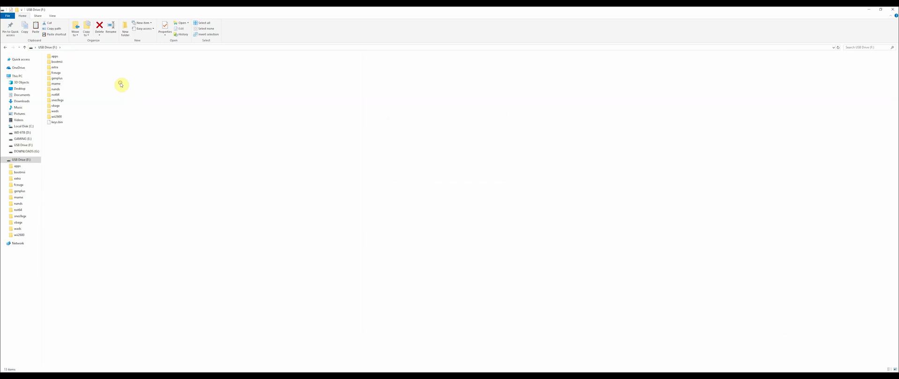
mouse_move(56, 111)
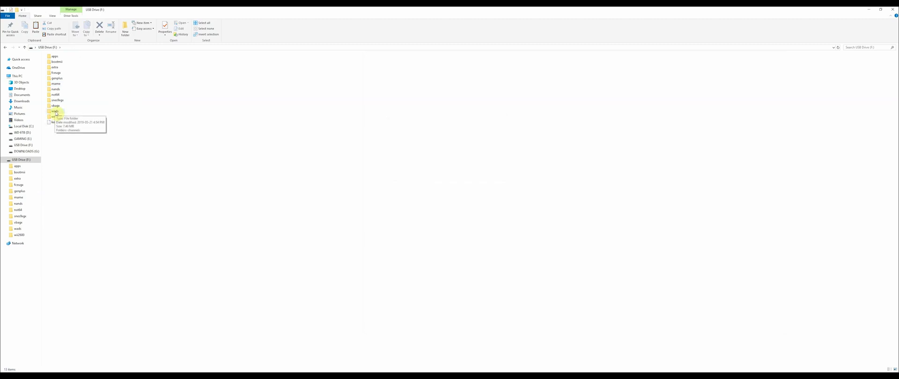
double_click(56, 113)
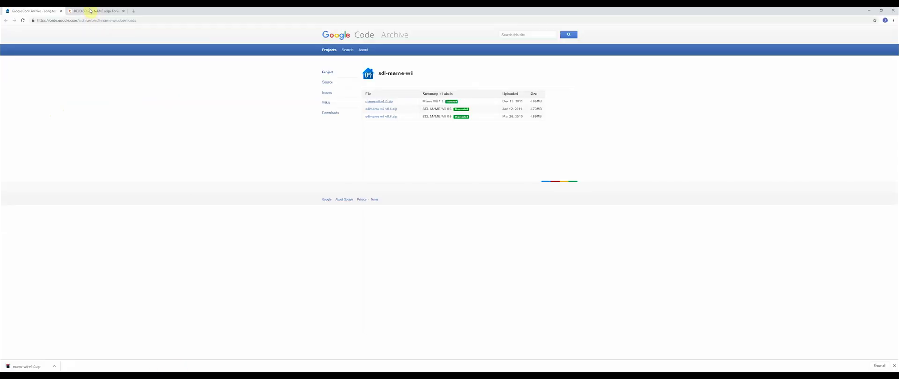
Download MAME Channel - SDLM.wad from the SDL MAME Legal Forwarder post and show it in Downloads.
click(90, 11)
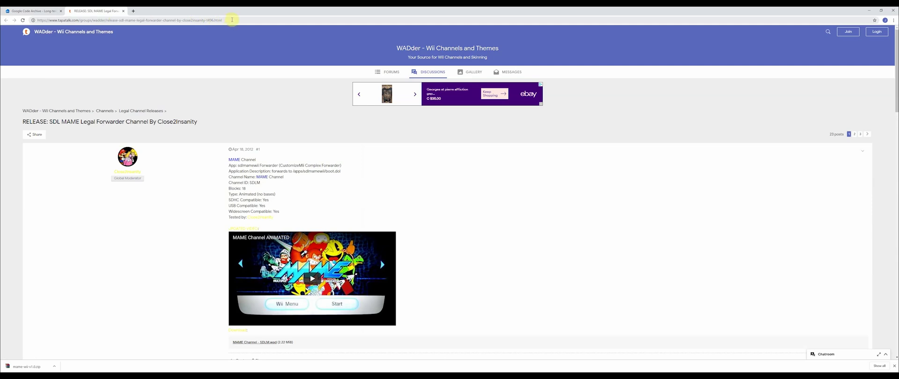
scroll(214, 211, down, 1)
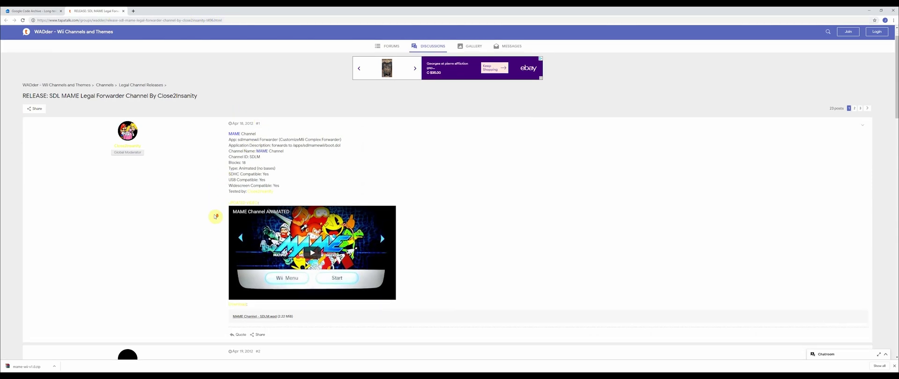
click(248, 316)
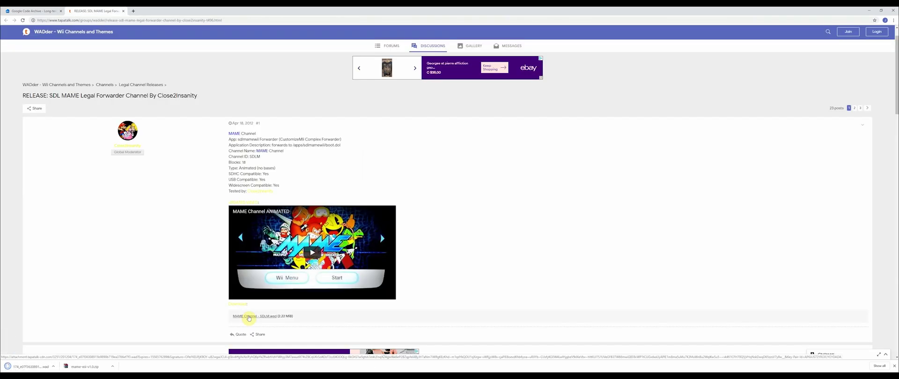
click(54, 368)
click(63, 350)
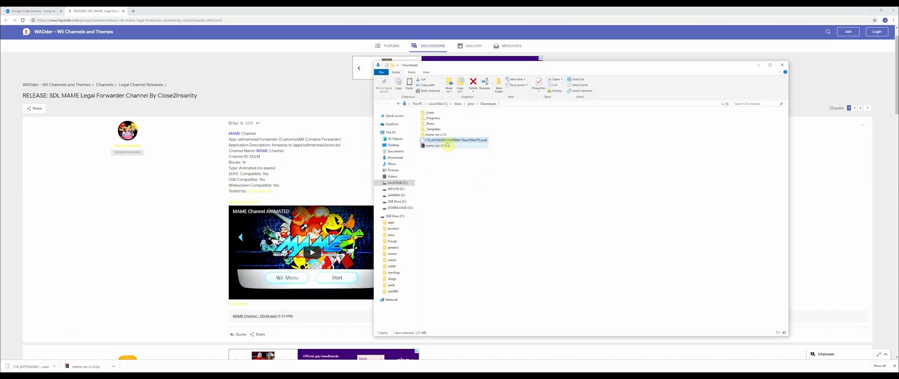
Move the MAME Channel SDLM .wad from Downloads into USB Drive's wads\channels folder.
right_click(463, 140)
click(480, 208)
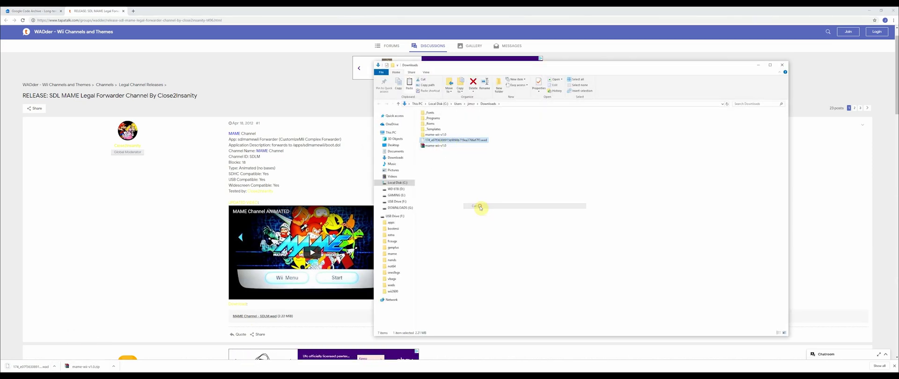
click(122, 378)
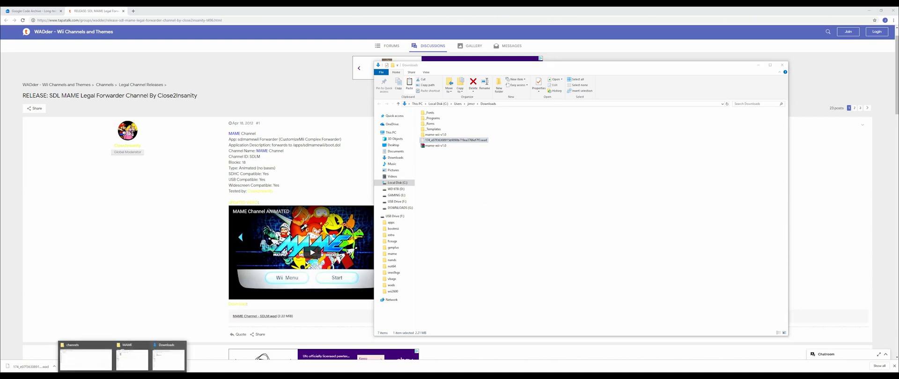
click(86, 359)
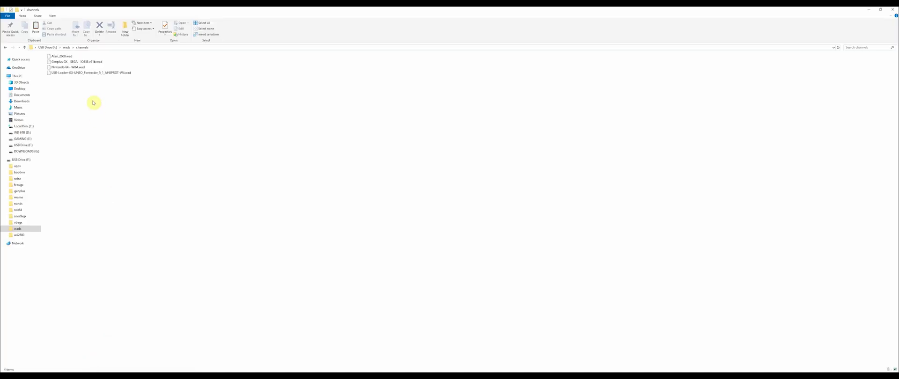
right_click(121, 90)
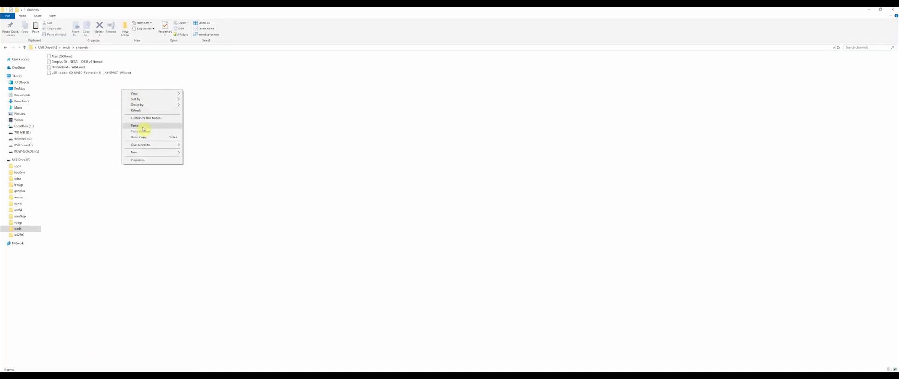
click(143, 128)
click(122, 114)
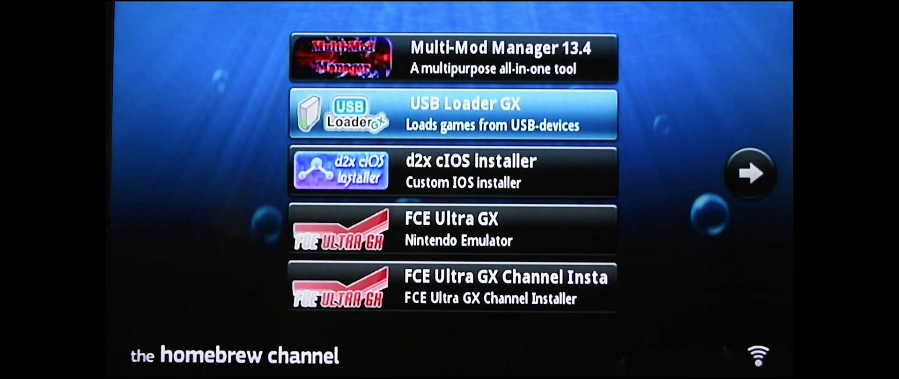
Launch Multi-Mod Manager from the Homebrew Channel.
key(Return)
key(Left)
key(Escape)
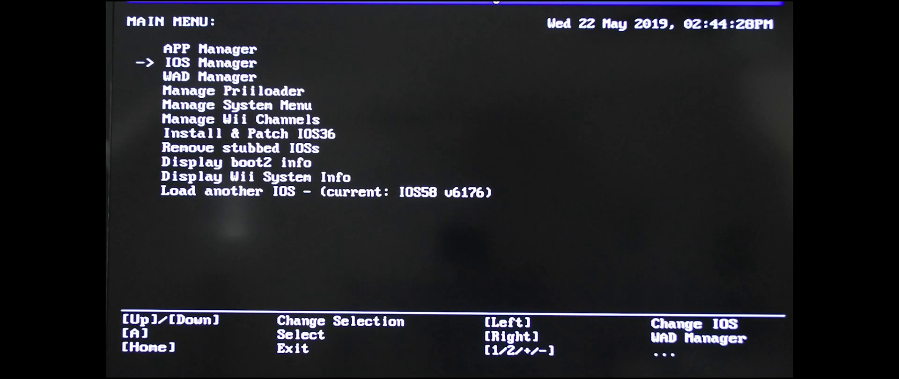
Load IOS249 in the IOS Manager and return to the main menu.
key(Return)
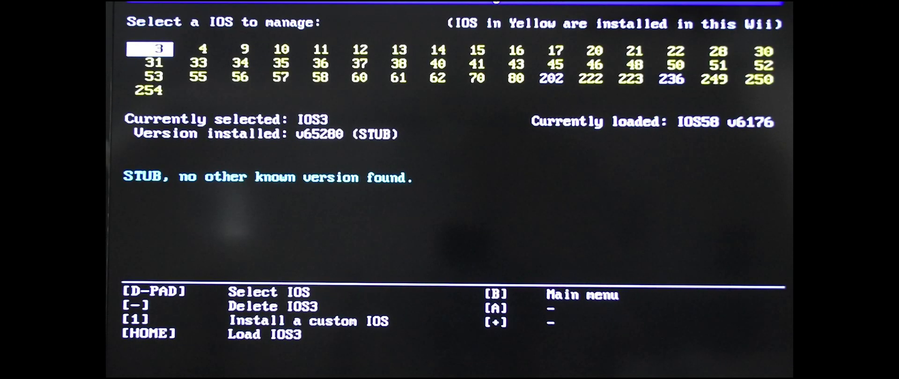
key(Right)
key(Right)
key(Right)
key(Right)
key(Right)
key(Right)
key(Right)
key(Right)
key(Right)
key(Right)
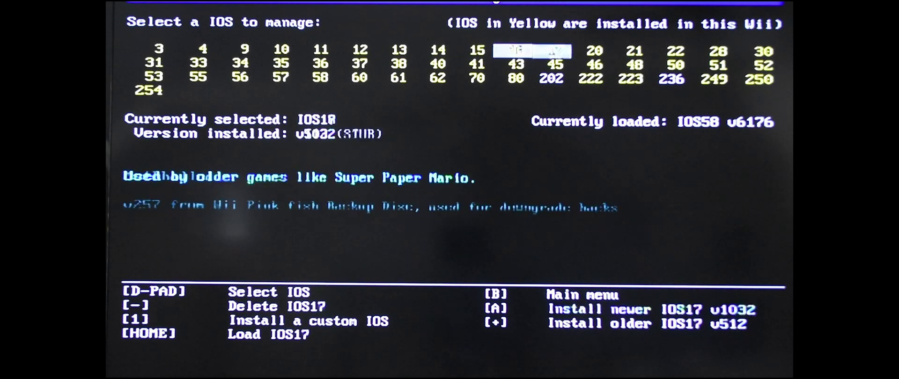
key(Right)
key(Right)
key(Right)
key(Right)
key(Down)
key(Down)
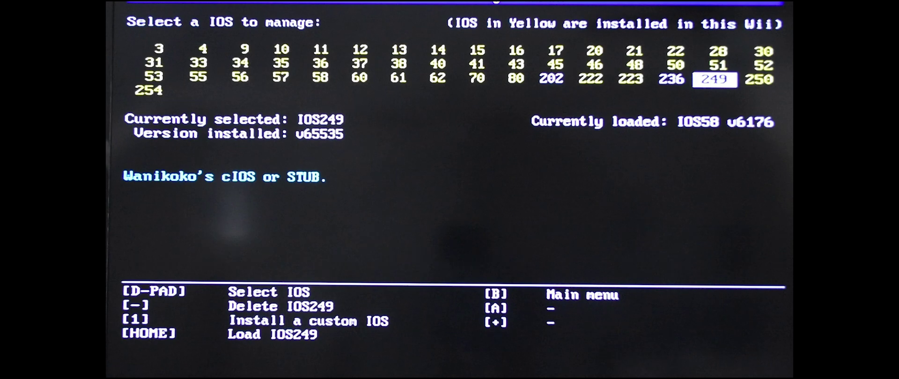
key(Home)
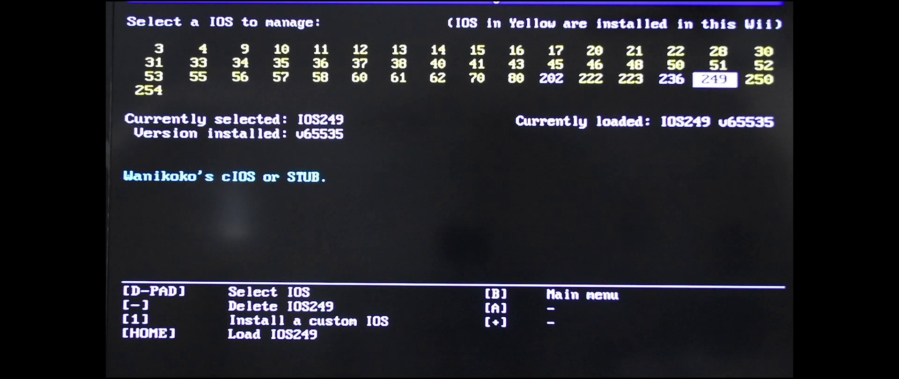
key(Escape)
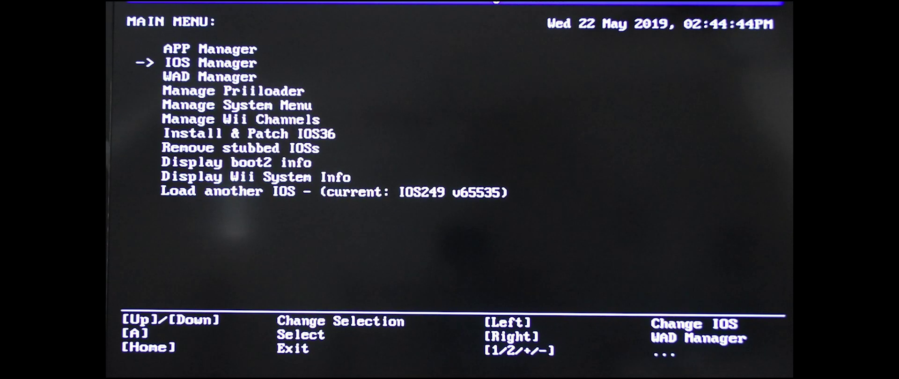
Open the WAD Manager and browse to SD:/WADS/CHANNELS.
key(Return)
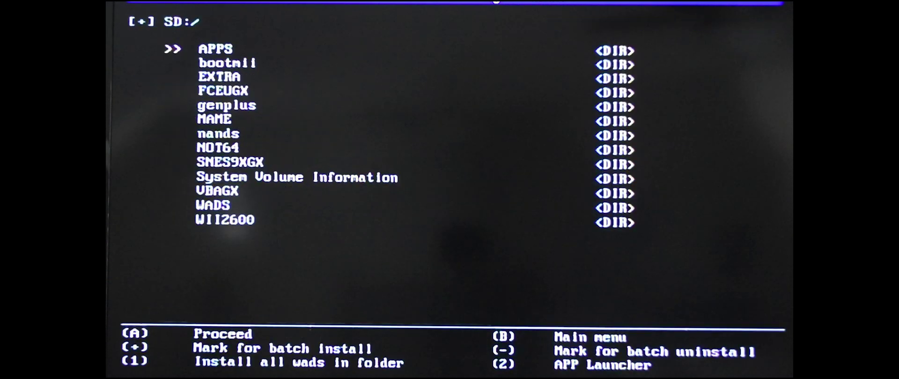
key(Down)
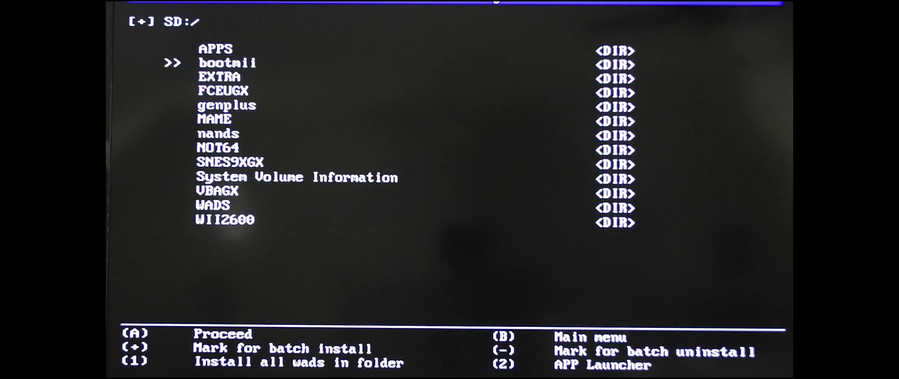
key(Down)
key(Down)
key(Down)
key(Down)
key(Down)
key(Down)
key(Down)
key(Down)
key(Down)
key(Down)
key(Return)
key(Down)
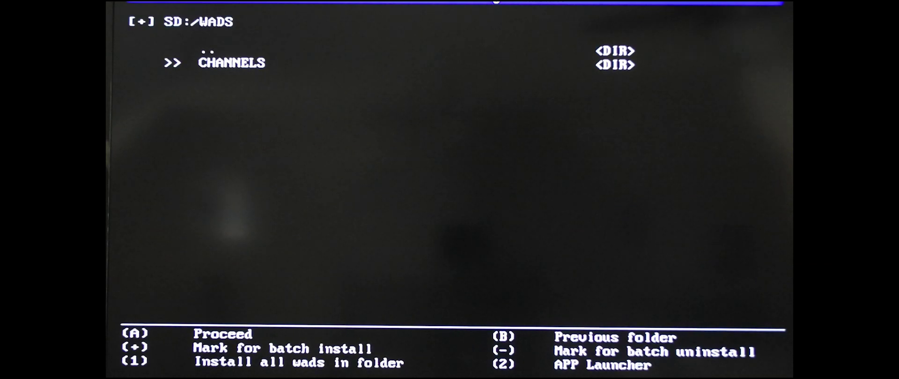
key(Return)
key(Down)
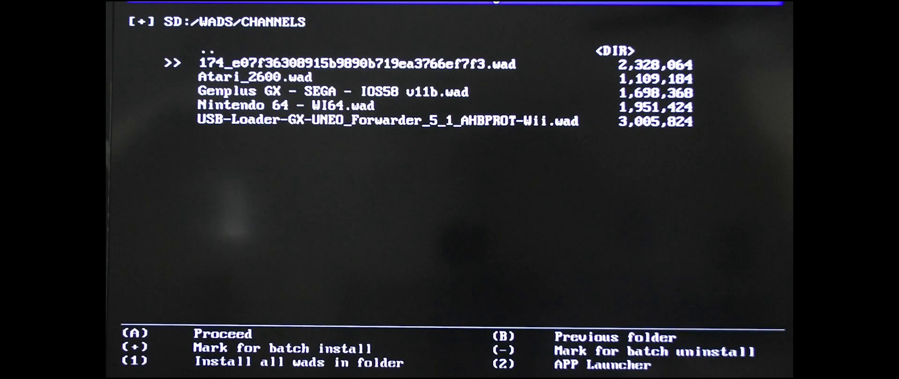
Install the 174_ hash-named WAD, then back out to the SD card root.
key(Return)
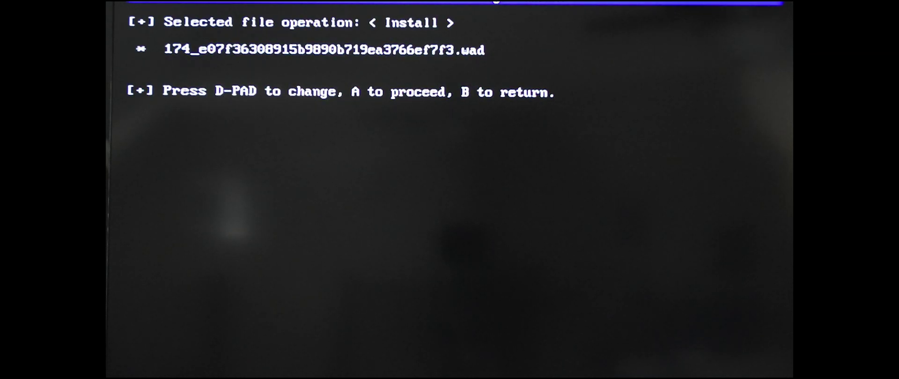
key(Return)
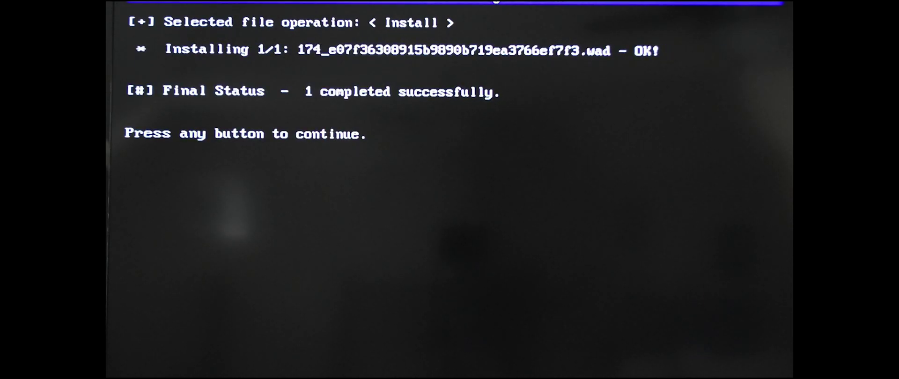
key(Return)
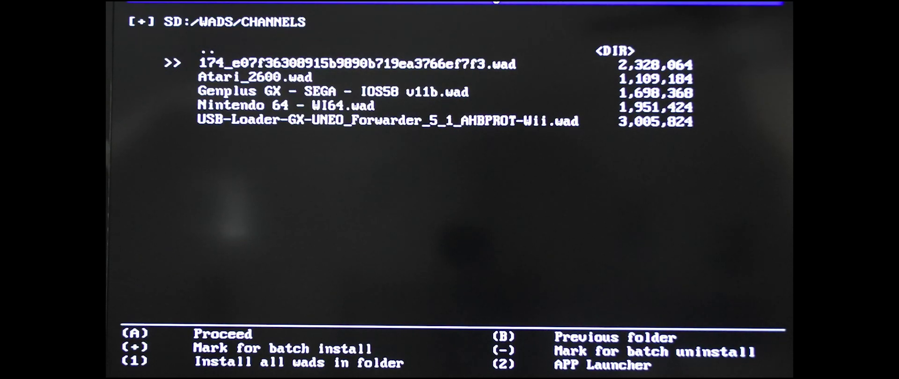
key(BackSpace)
key(BackSpace)
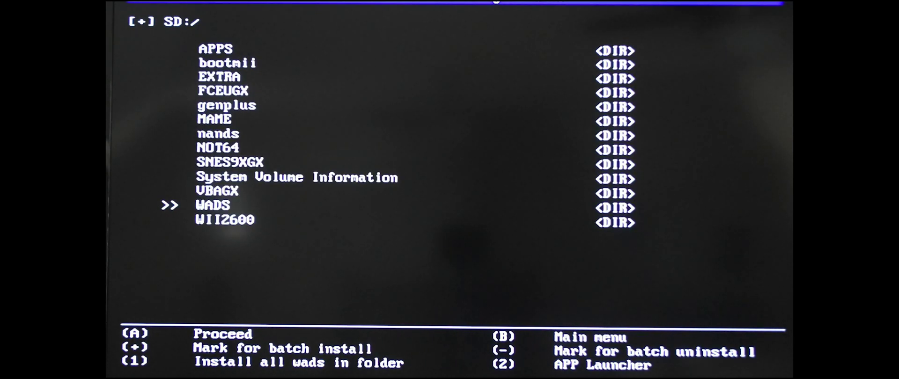
key(BackSpace)
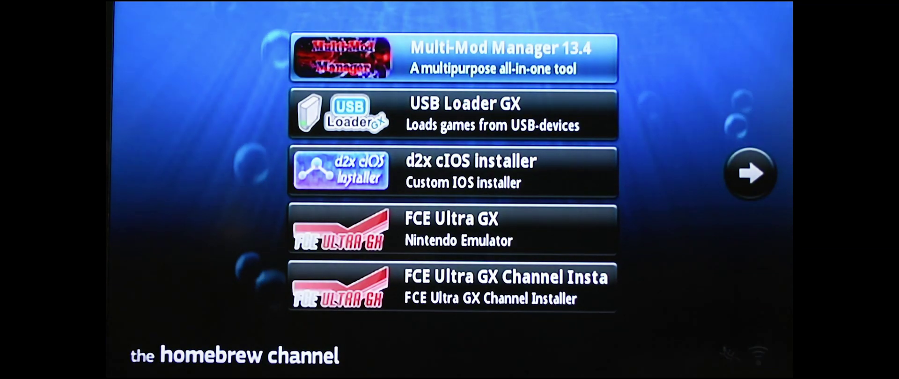
Choose Exit to System Menu from the Homebrew Channel's HOME menu.
key(Home)
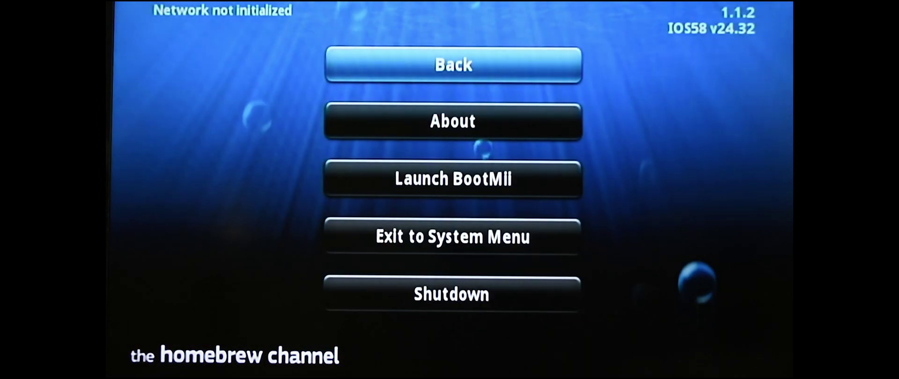
key(Down)
key(Down)
key(Down)
key(Down)
key(Up)
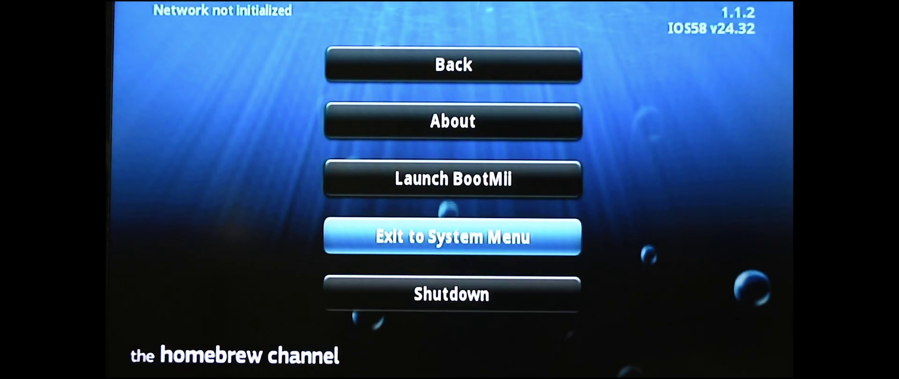
key(Return)
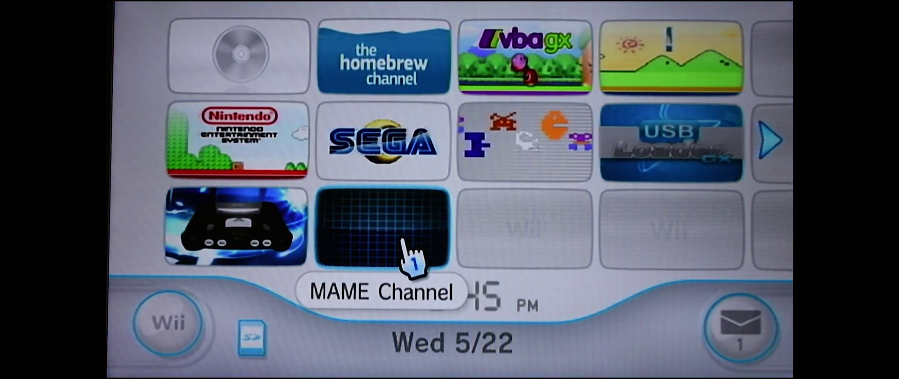
Open the MAME Channel tile's preview on the Wii Menu.
click(402, 241)
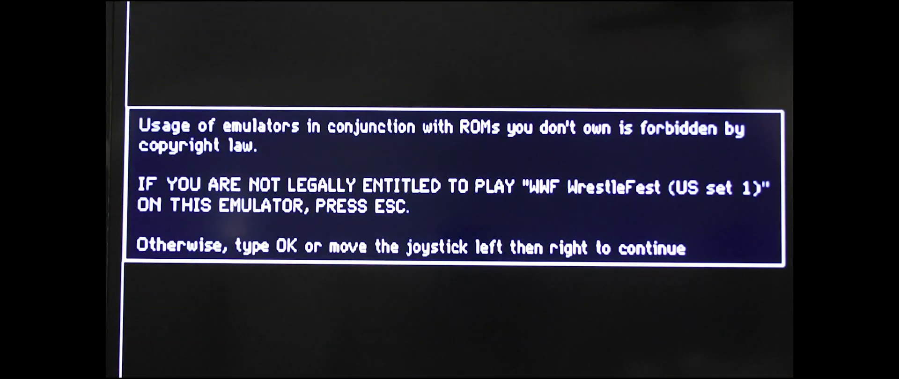
Dismiss the MAME ROM disclaimer by pushing the joystick left, then right.
key(Left)
key(Right)
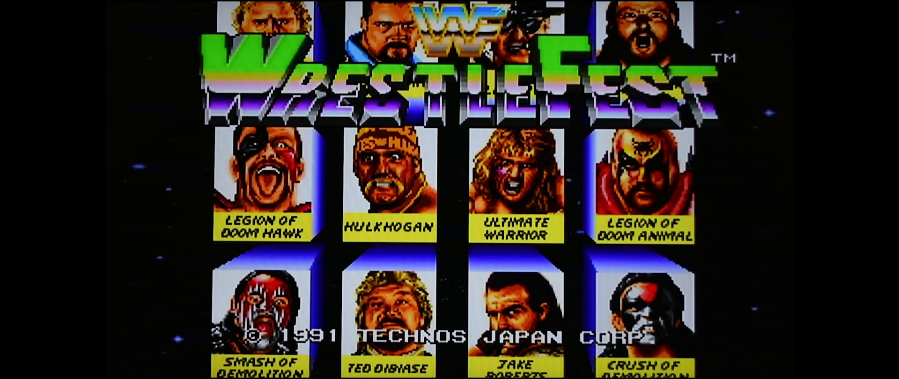
Start a WWF WrestleFest Tag Match and move the 1P pick from Hulk Hogan to Mr. Perfect.
key(Return)
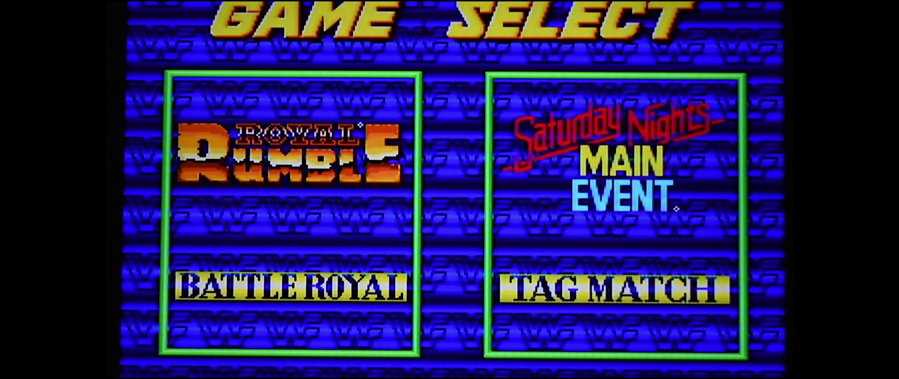
key(Left)
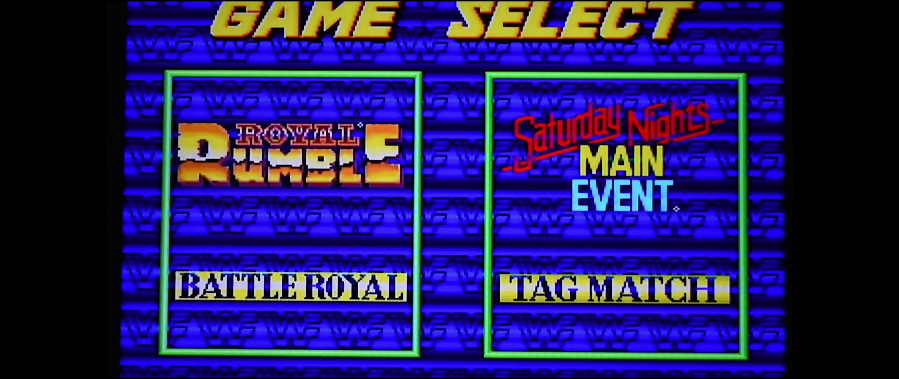
key(Right)
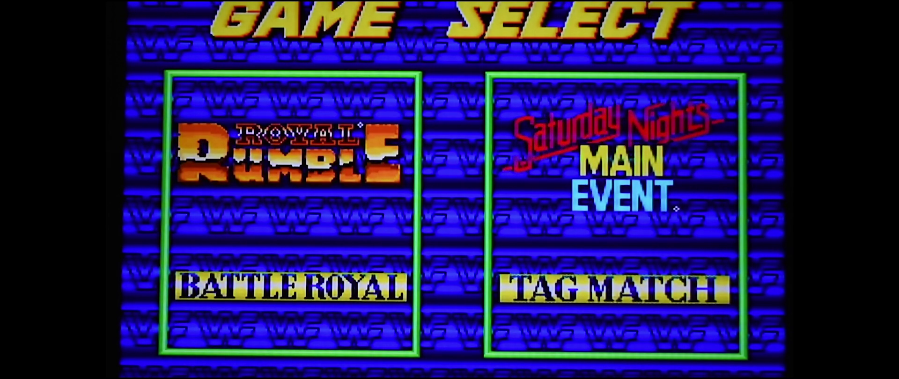
key(Return)
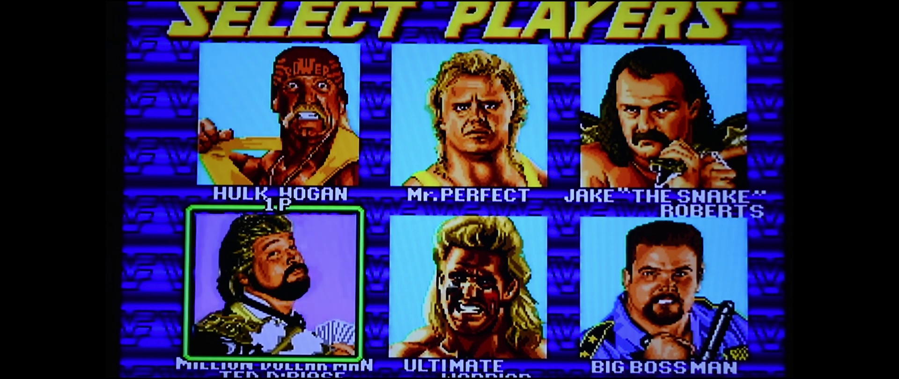
key(Up)
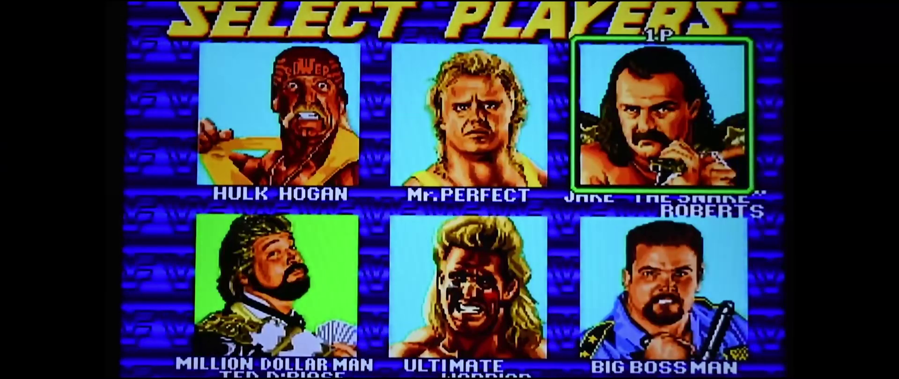
key(Left)
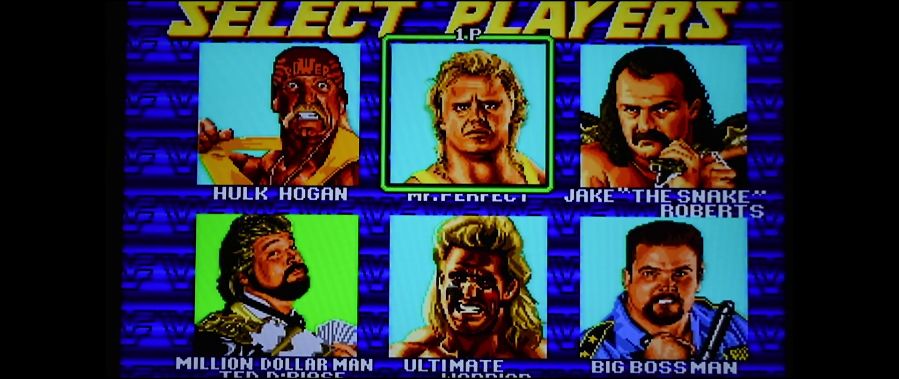